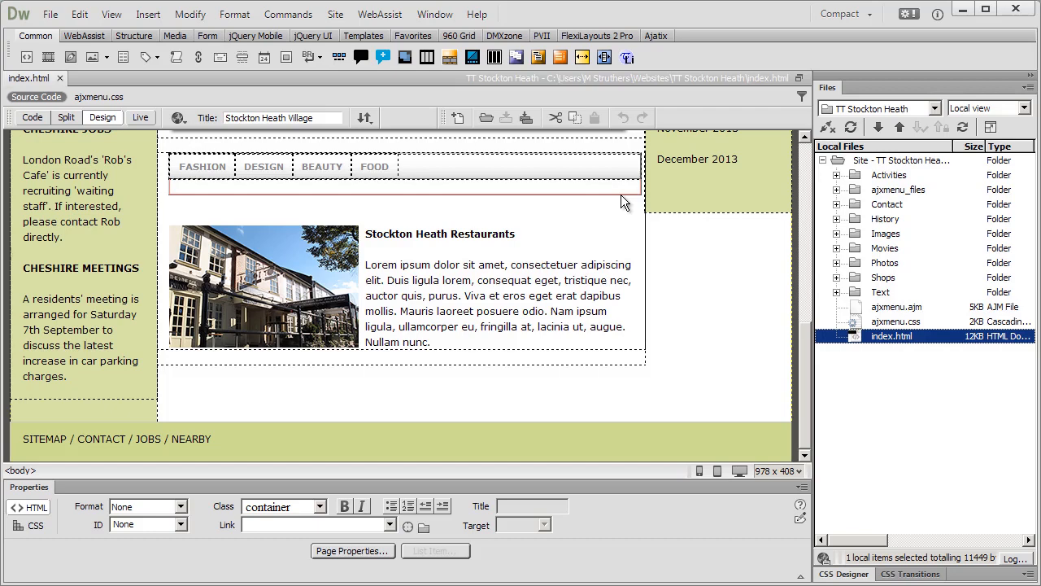
Select the div containing the FASHION, DESIGN, BEAUTY and FOOD menu and switch to the Expanded workspace.
{"action": "left_click", "coordinate": [622, 196]}
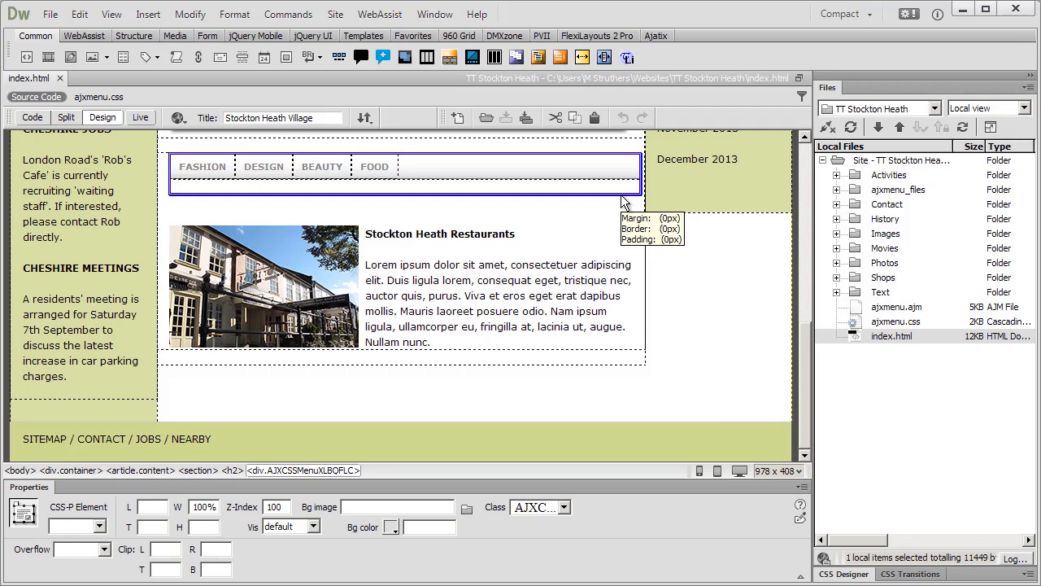
{"action": "left_click", "coordinate": [842, 14]}
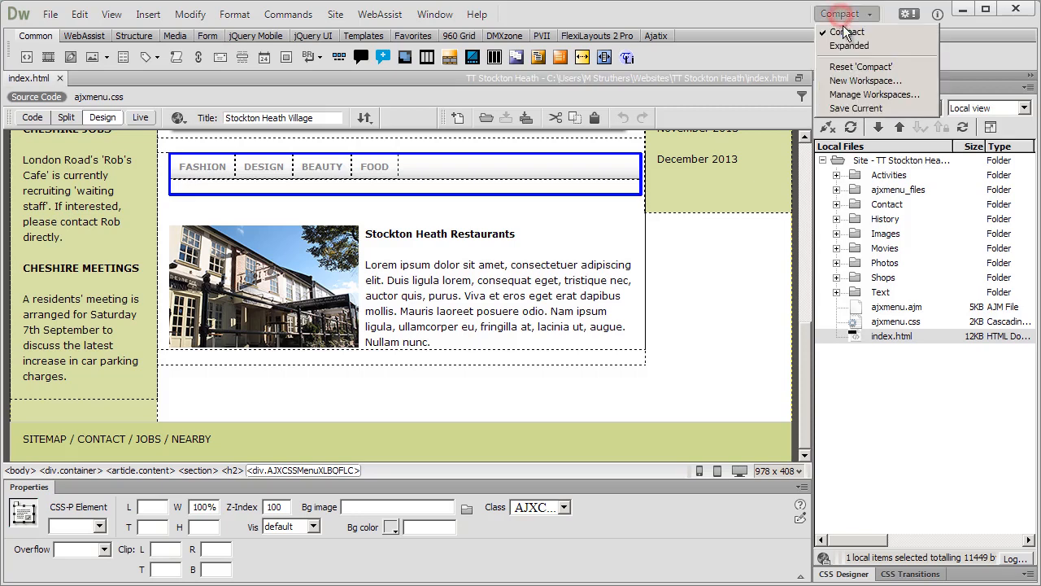
{"action": "left_click", "coordinate": [847, 46]}
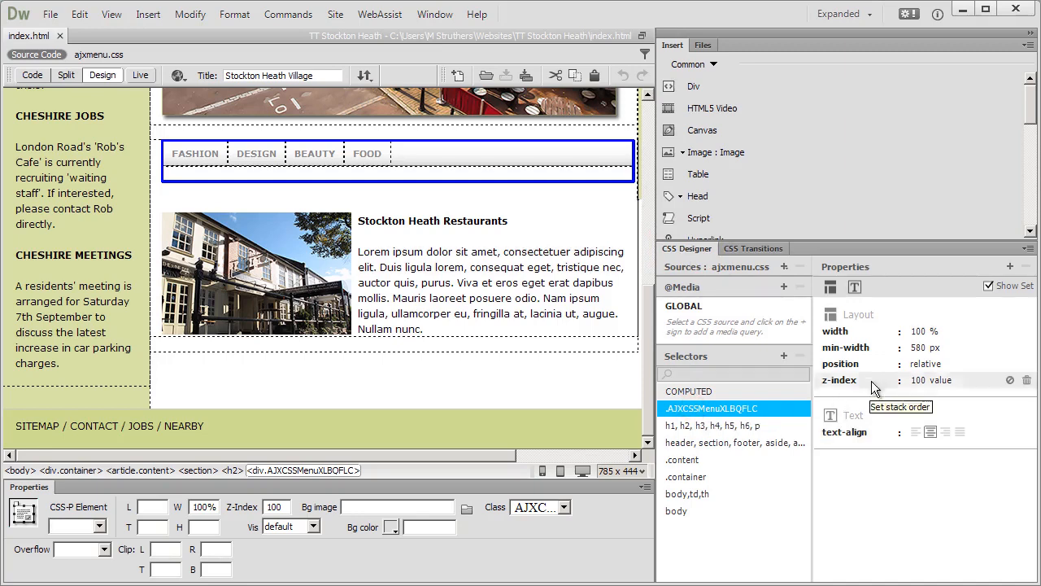
Set the min-width of the horizontal menu's .AJXCSSMenuXLBQFLC selector to 560 px and deselect the menu.
{"action": "left_click", "coordinate": [915, 348]}
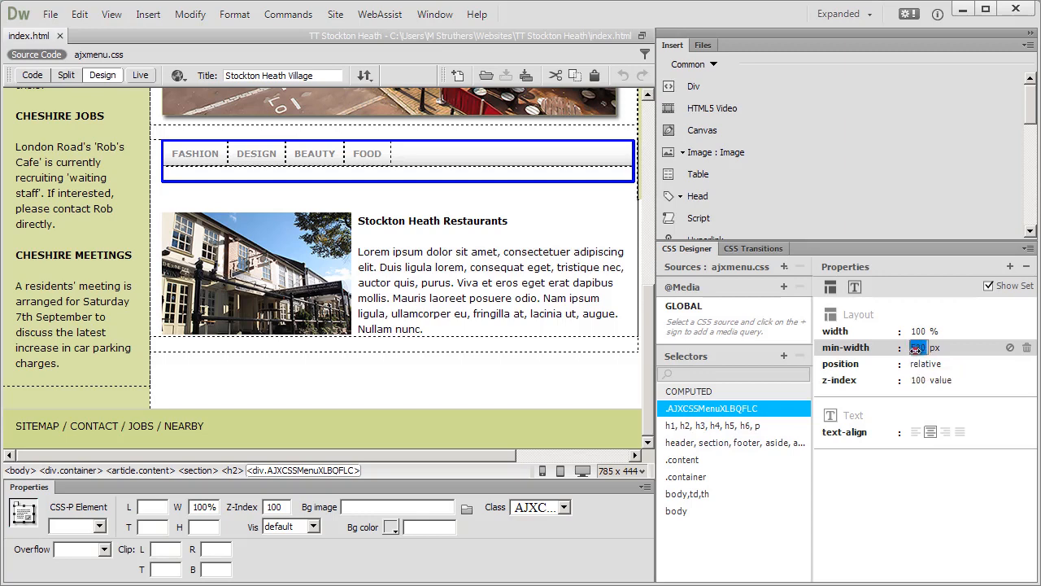
{"action": "type", "text": "560"}
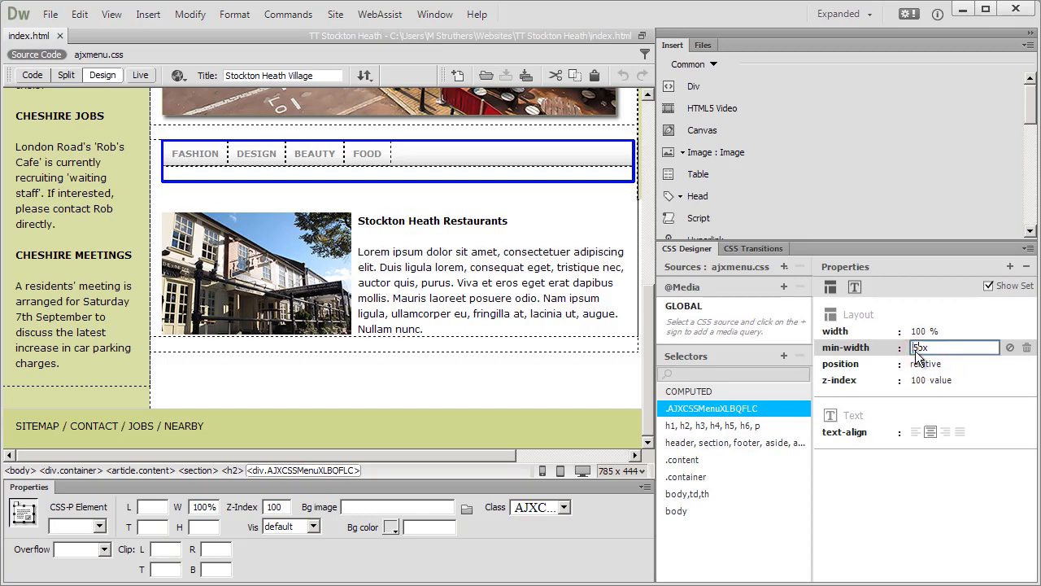
{"action": "key", "text": "Return"}
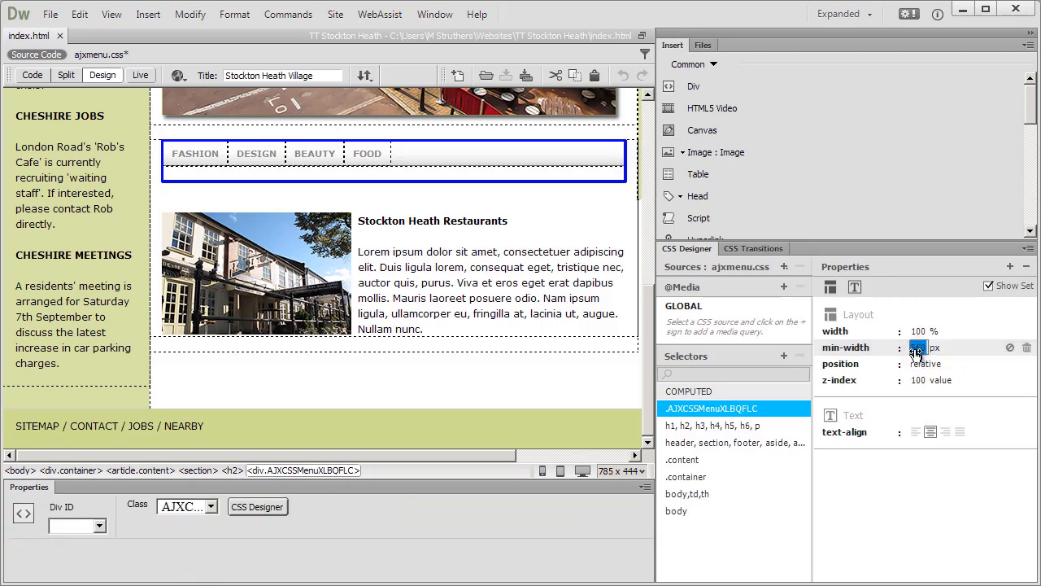
{"action": "left_click", "coordinate": [858, 347]}
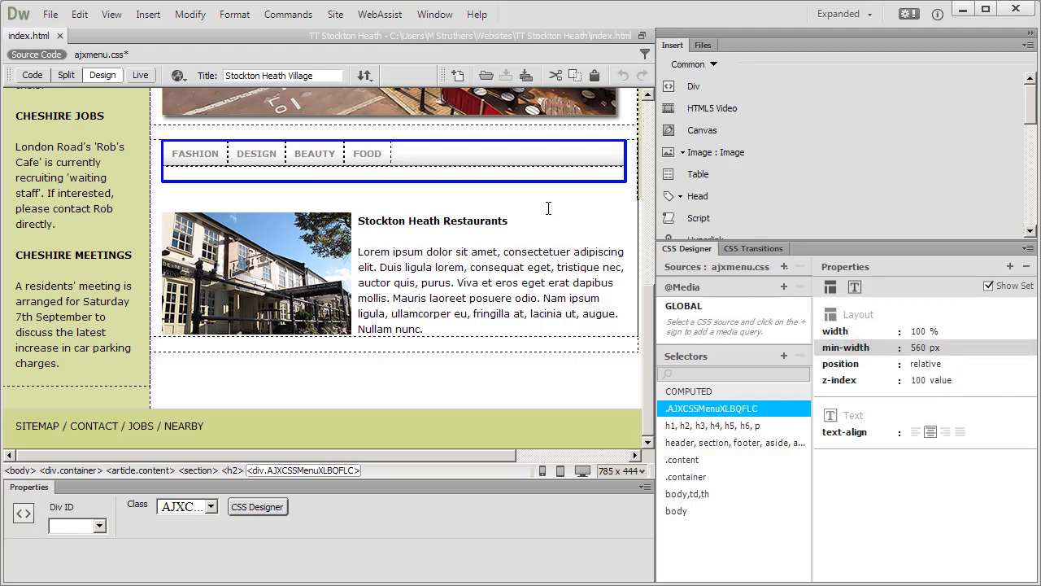
{"action": "left_click", "coordinate": [521, 221]}
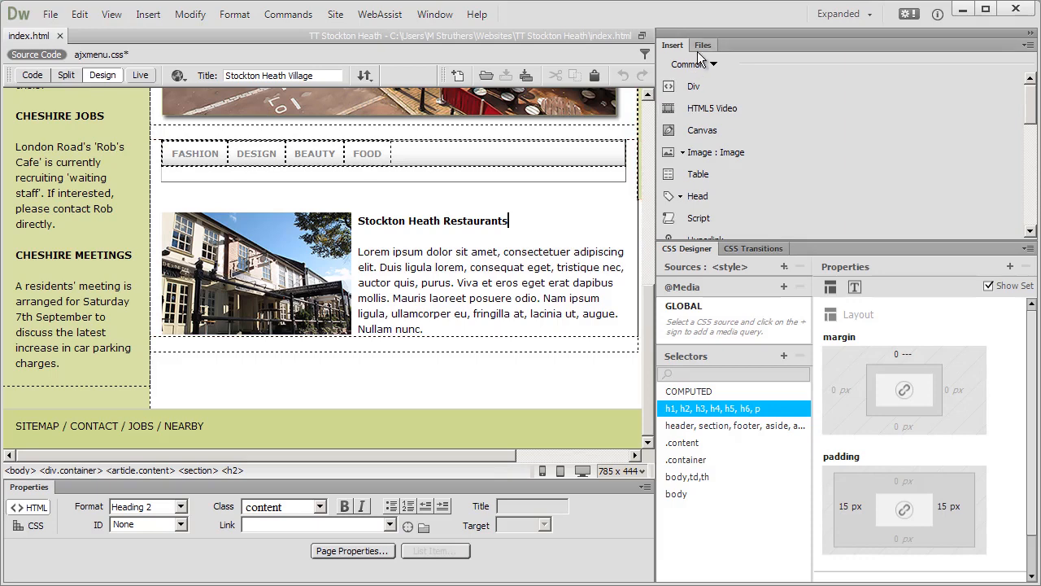
Switch back to the Compact workspace and collapse the docked panels to icons.
{"action": "left_click", "coordinate": [834, 26]}
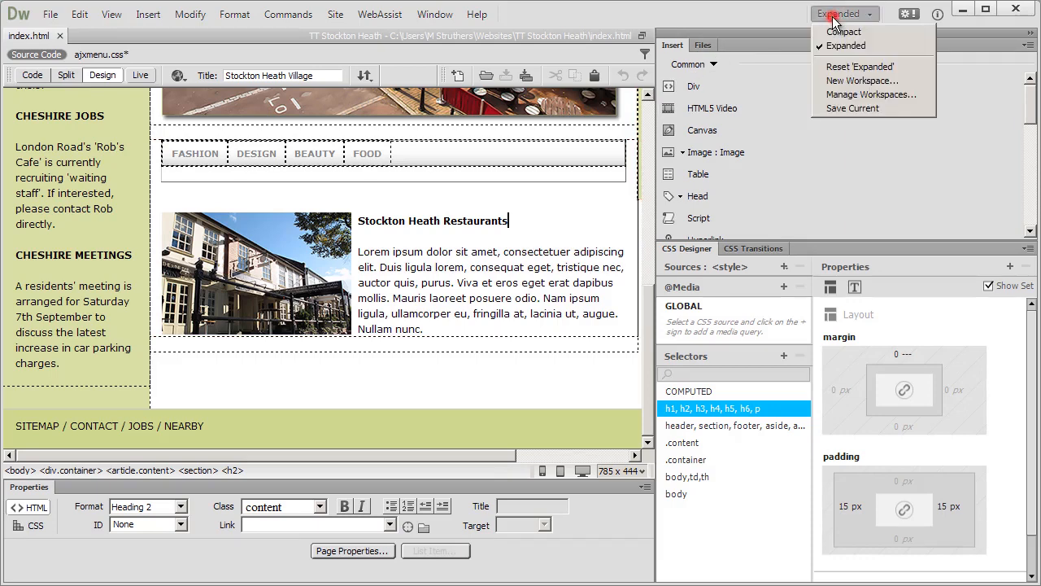
{"action": "left_click", "coordinate": [838, 21]}
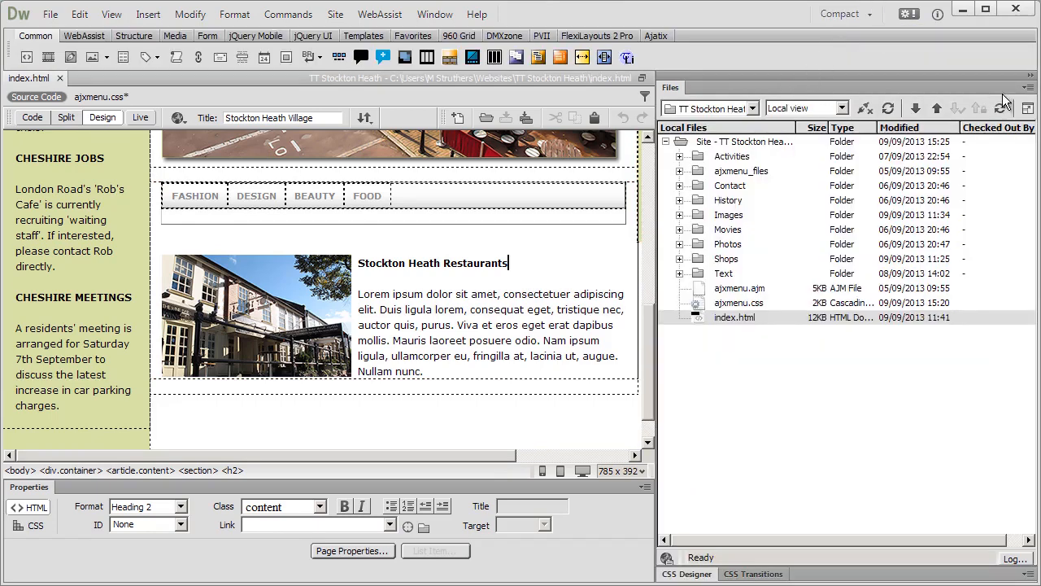
{"action": "left_click", "coordinate": [1029, 73]}
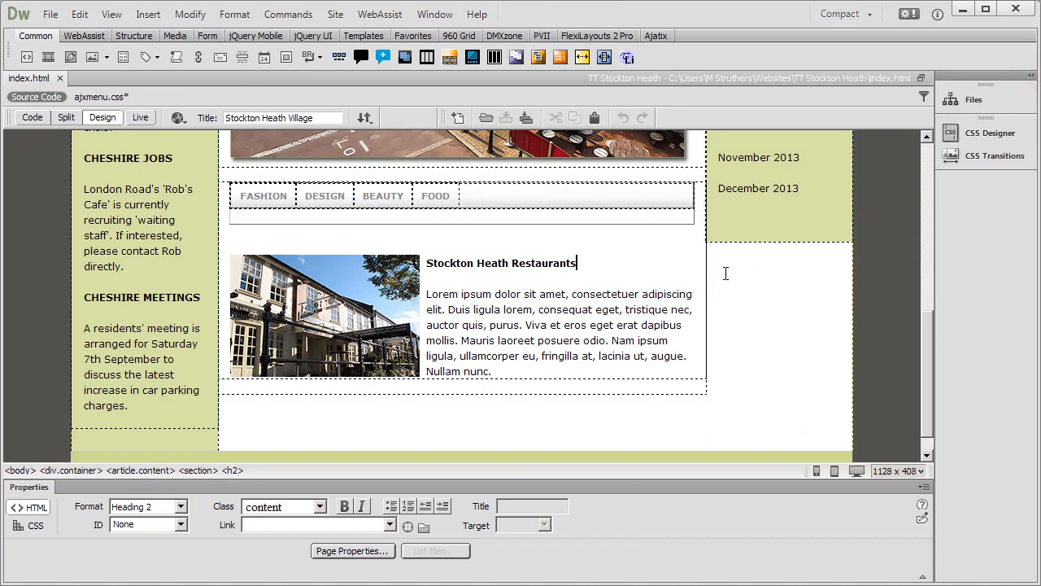
Save all files related to index.html, including the edited ajxmenu.css style sheet.
{"action": "left_click_drag", "start_coordinate": [926, 320], "coordinate": [928, 294]}
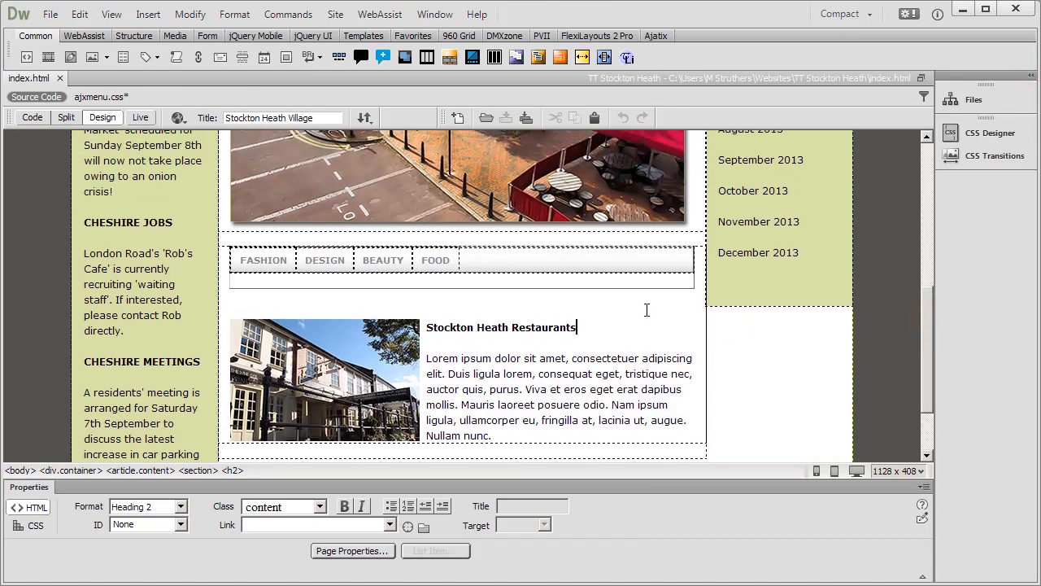
{"action": "left_click", "coordinate": [600, 324]}
{"action": "left_click", "coordinate": [49, 13]}
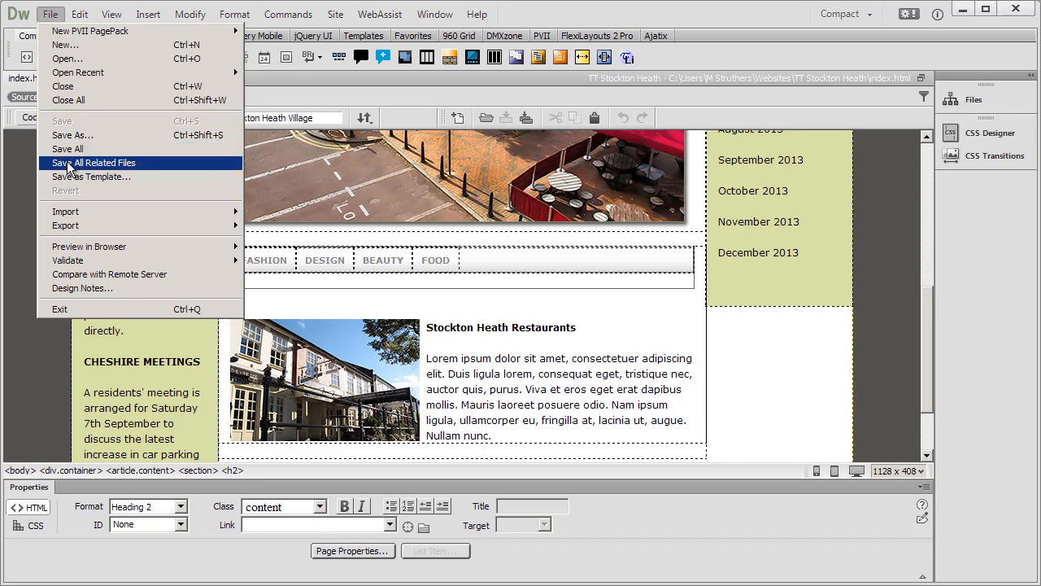
{"action": "left_click", "coordinate": [70, 162]}
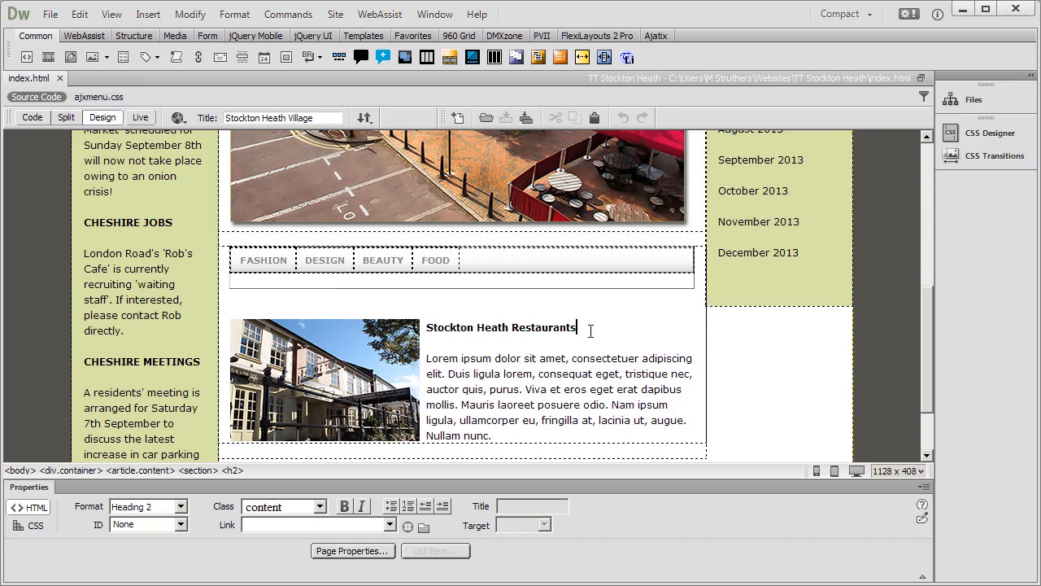
Preview the horizontal menu in Live view, return to Design view and go back to the top of the page.
{"action": "left_click", "coordinate": [140, 119]}
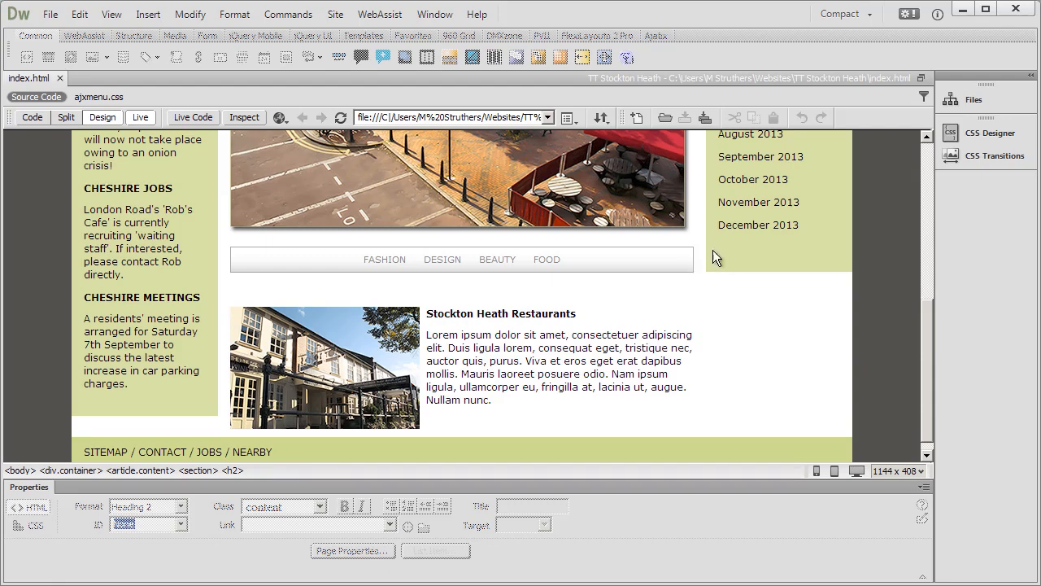
{"action": "left_click", "coordinate": [144, 118]}
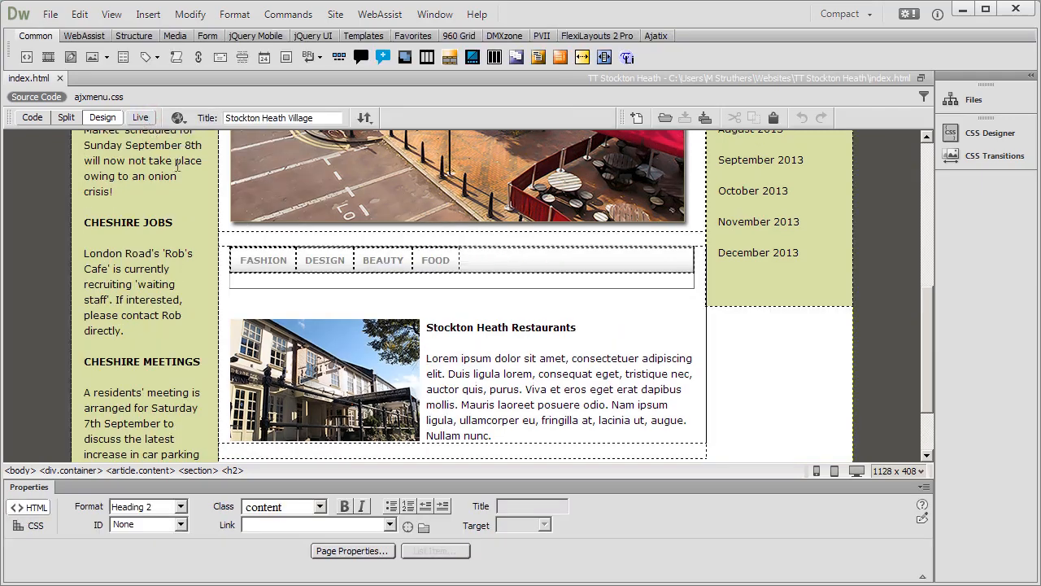
{"action": "left_click", "coordinate": [926, 151]}
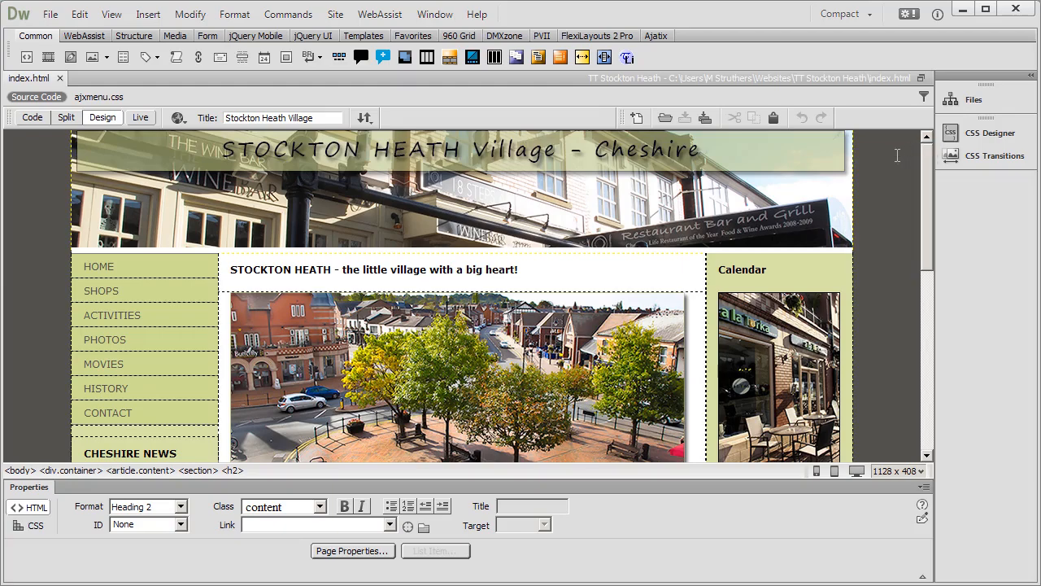
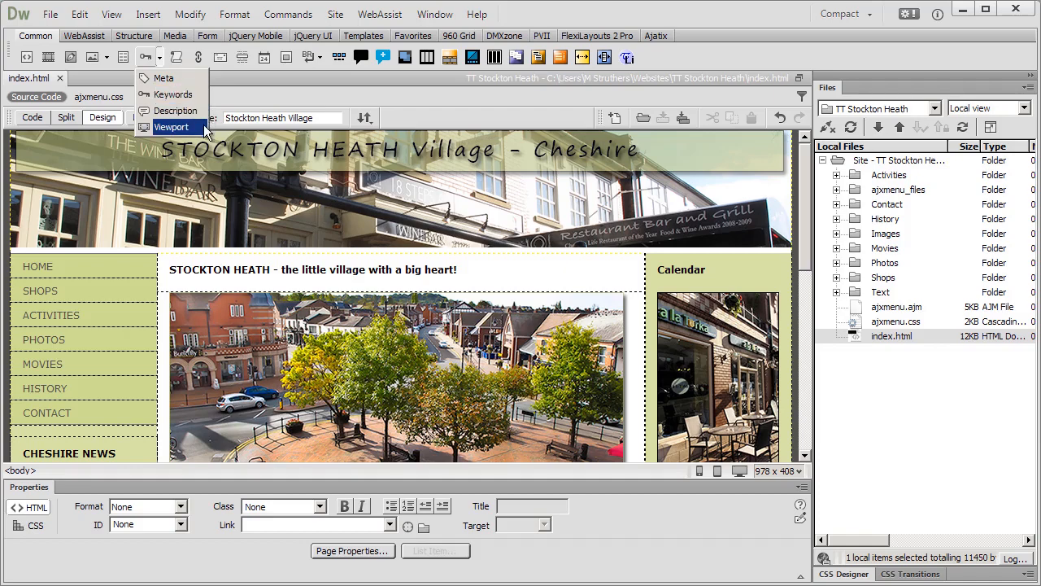
Insert a keywords meta tag reading "Stockton Heath, Cheshire, restaurants, food," and save index.html.
{"action": "left_click", "coordinate": [203, 95]}
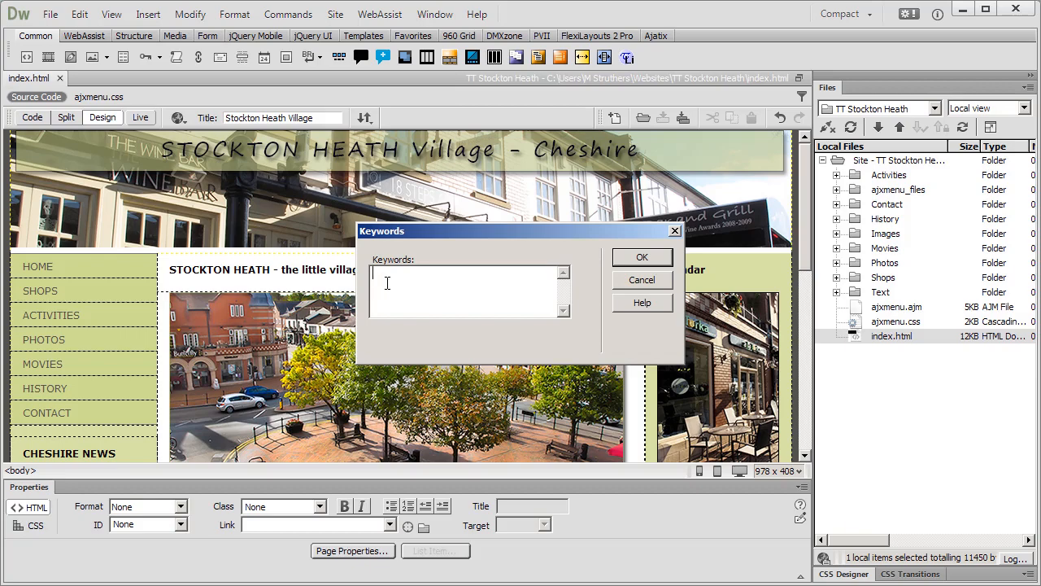
{"action": "type", "text": "Stockton Heath, Cheshire, restaur"}
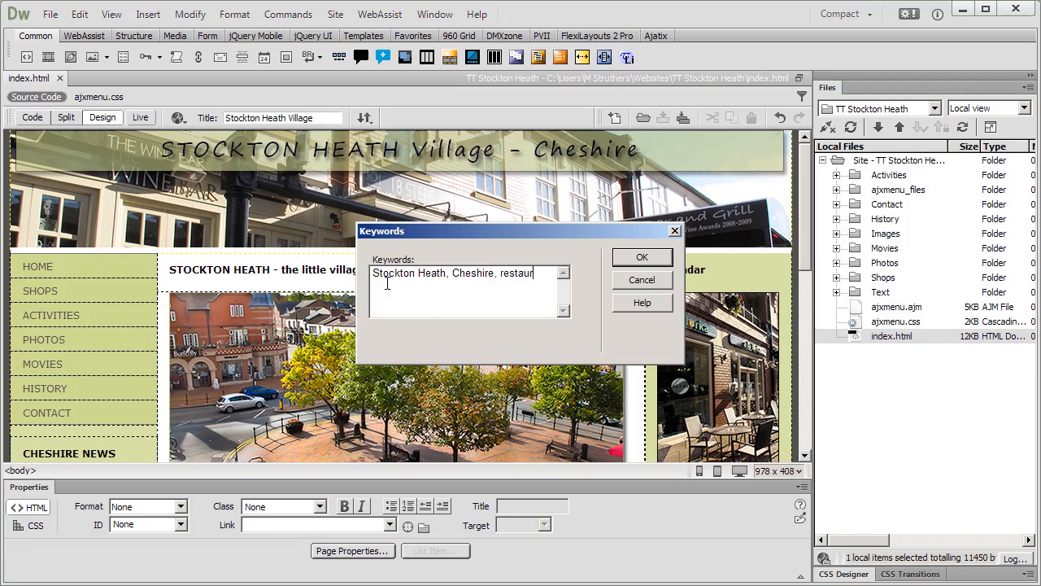
{"action": "type", "text": "ants, food,"}
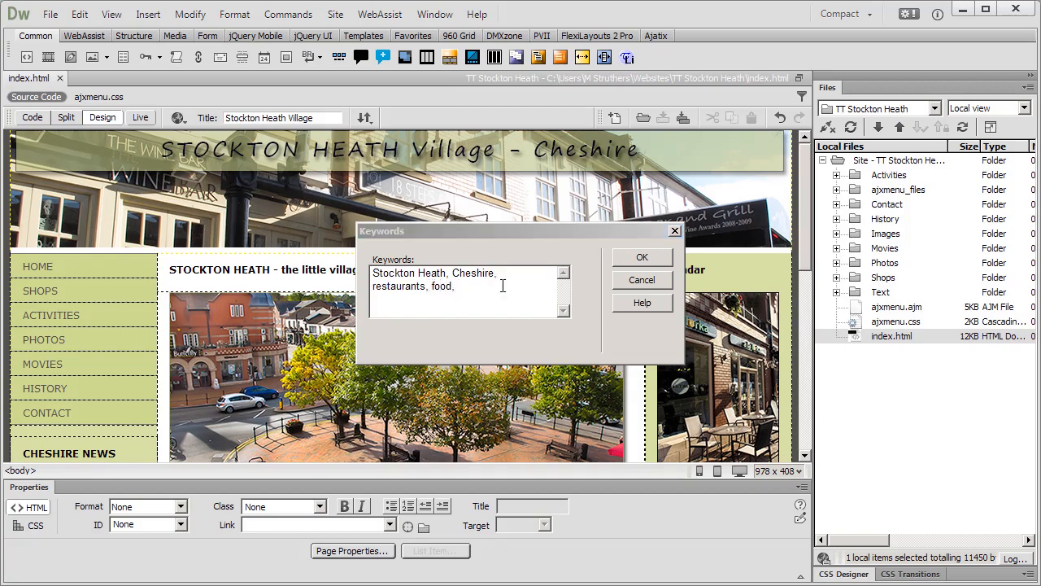
{"action": "left_click", "coordinate": [625, 259]}
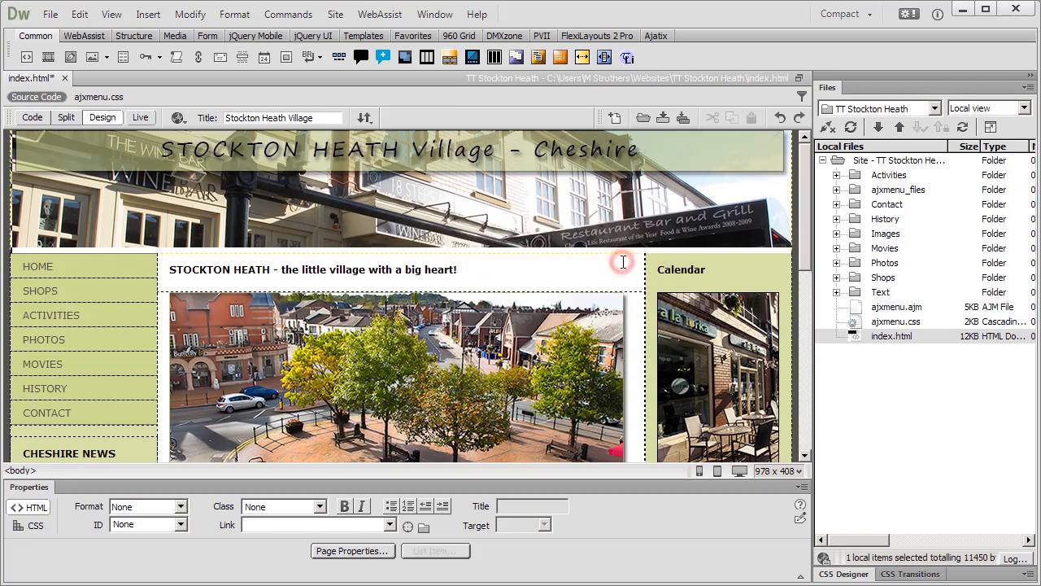
{"action": "left_click", "coordinate": [51, 14]}
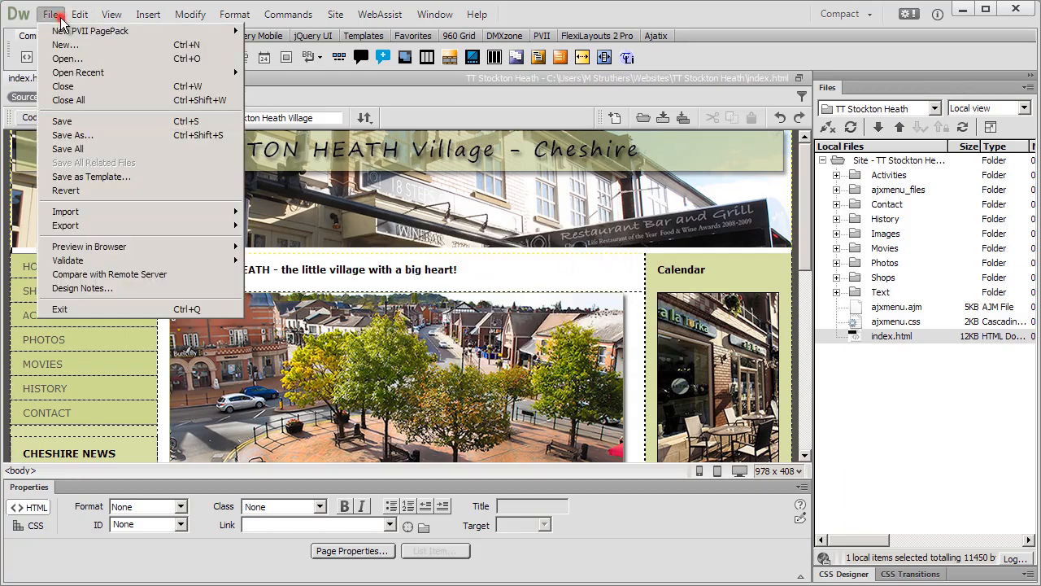
{"action": "left_click", "coordinate": [79, 121]}
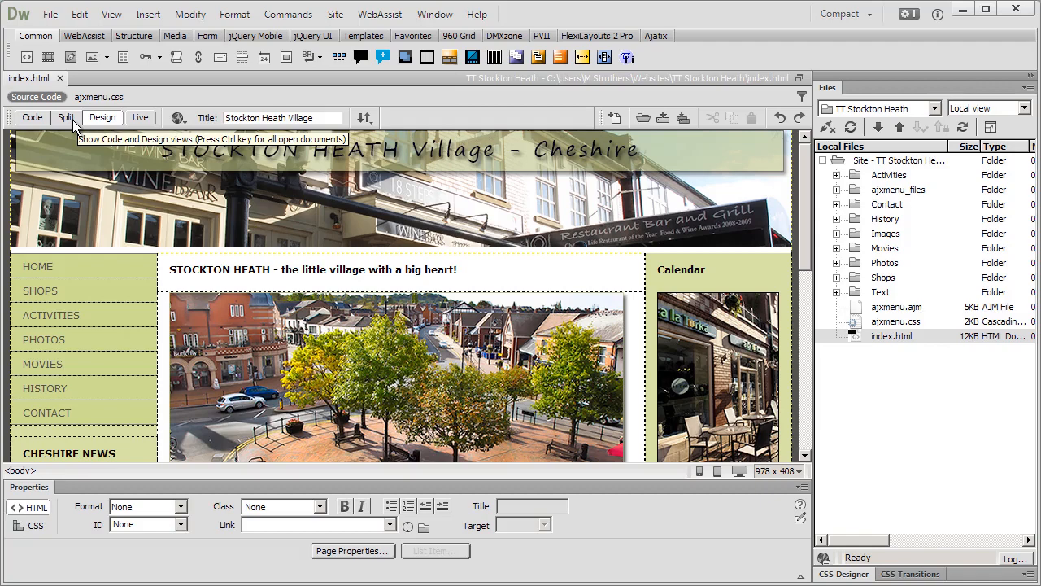
Select the keywords meta tag in Split view and add "sport," to the end of its keyword list.
{"action": "left_click", "coordinate": [72, 119]}
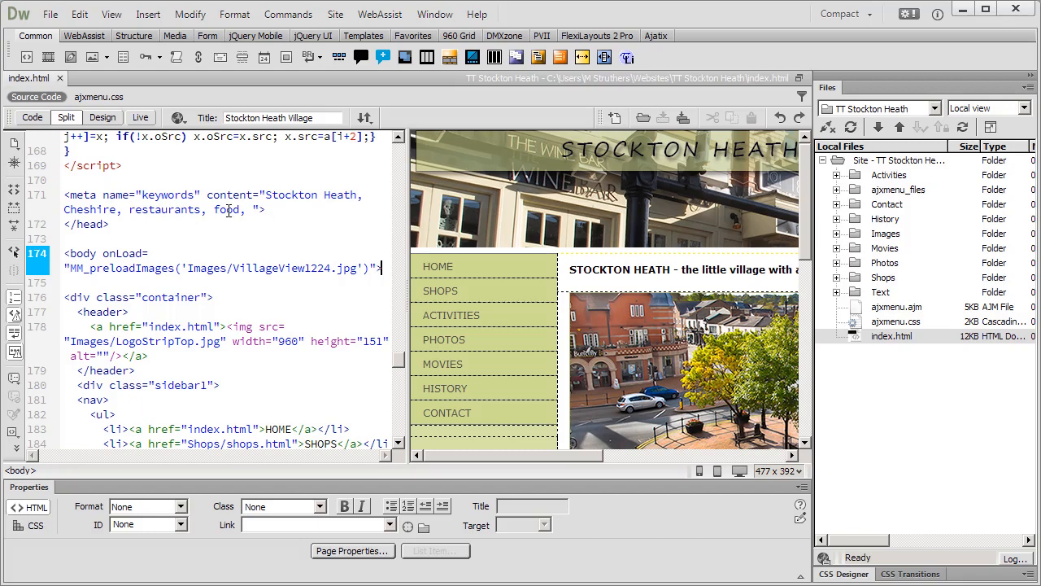
{"action": "left_click", "coordinate": [189, 210]}
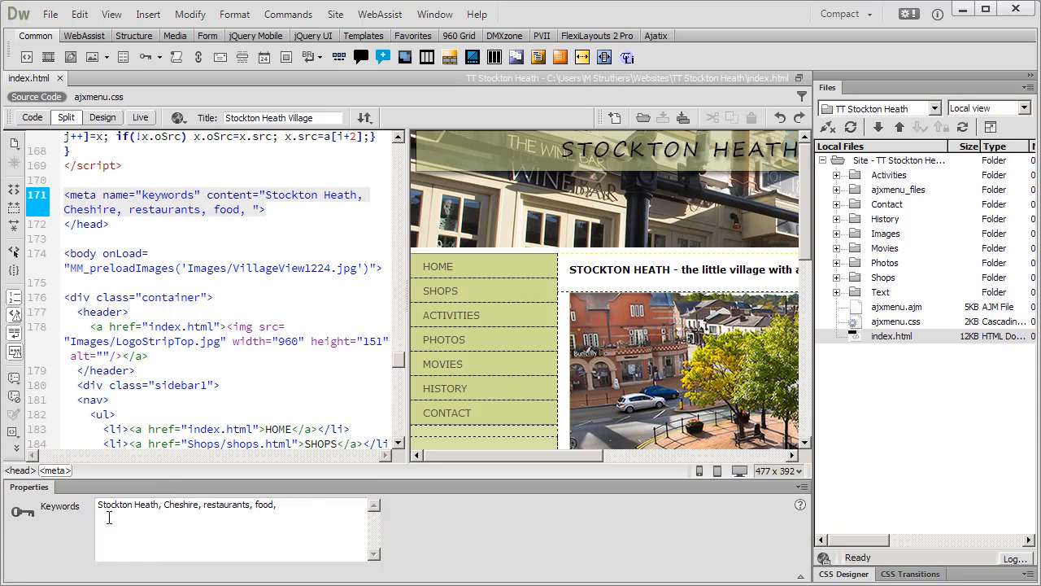
{"action": "left_click", "coordinate": [296, 509]}
{"action": "type", "text": "sport"}
{"action": "left_click", "coordinate": [294, 213]}
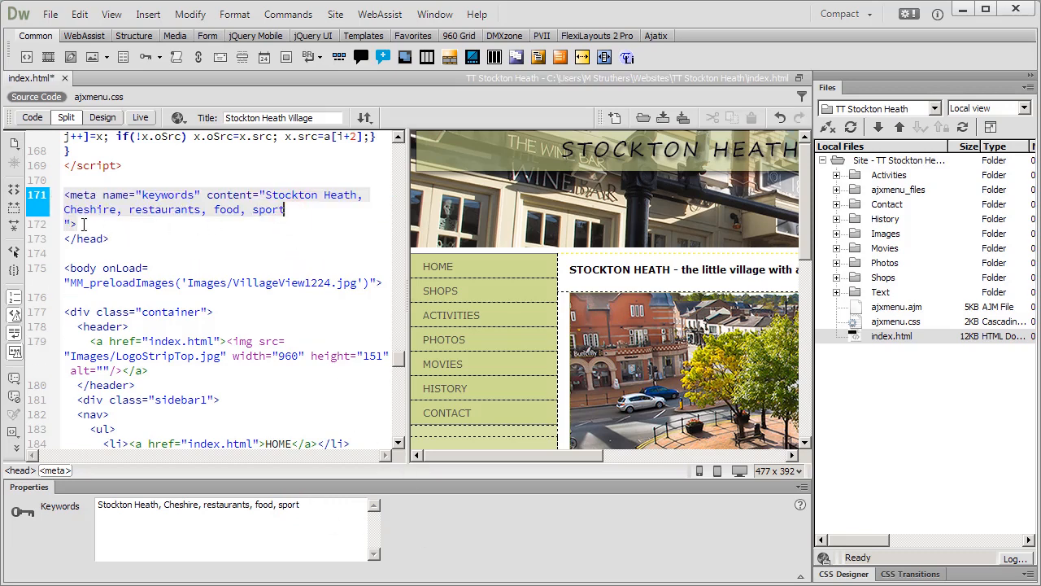
{"action": "left_click", "coordinate": [314, 508]}
{"action": "type", "text": ","}
Return to Design view and save the page with the extended keywords.
{"action": "left_click", "coordinate": [103, 120]}
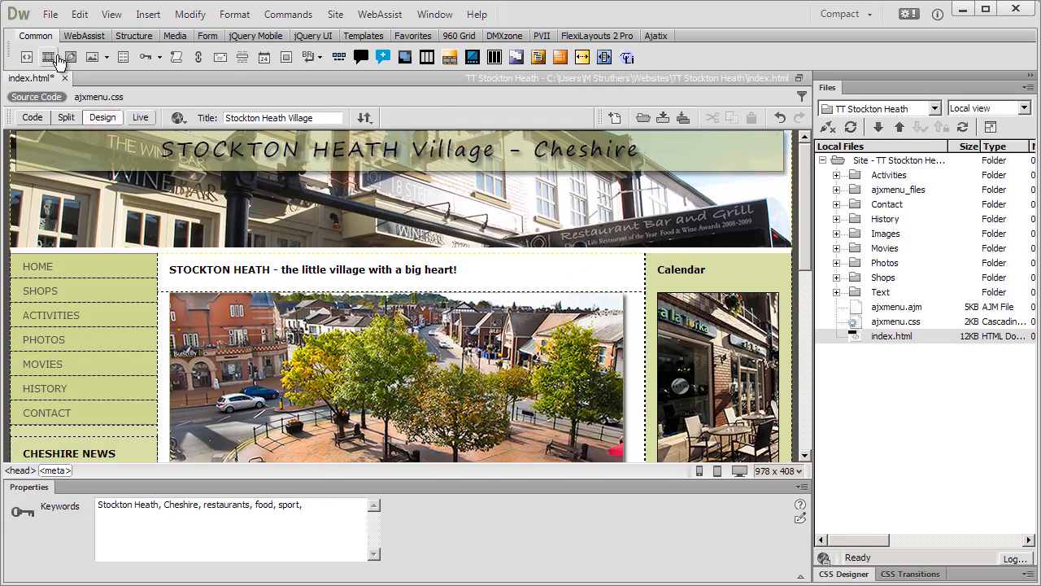
{"action": "left_click", "coordinate": [50, 14]}
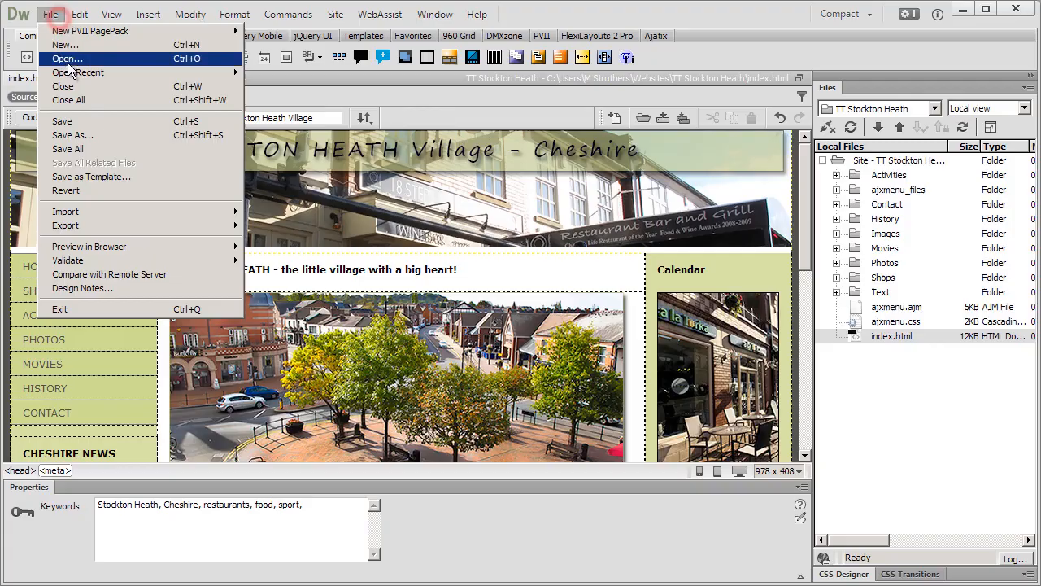
{"action": "left_click", "coordinate": [72, 122]}
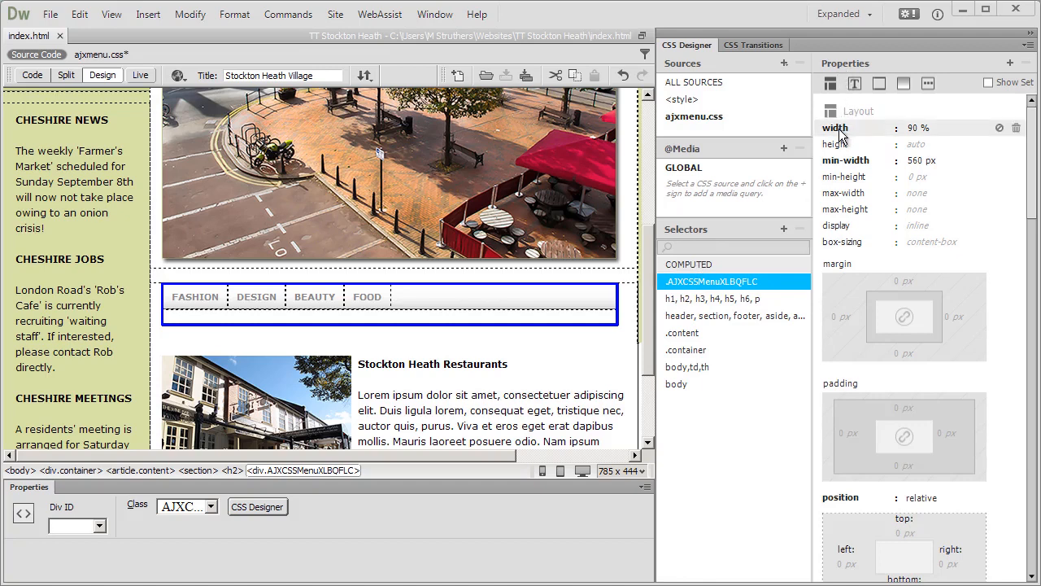
Examine the layout and text properties of the horizontal menu's .AJXCSSMenuXLBQFLC selector in CSS Designer.
{"action": "left_click", "coordinate": [914, 128]}
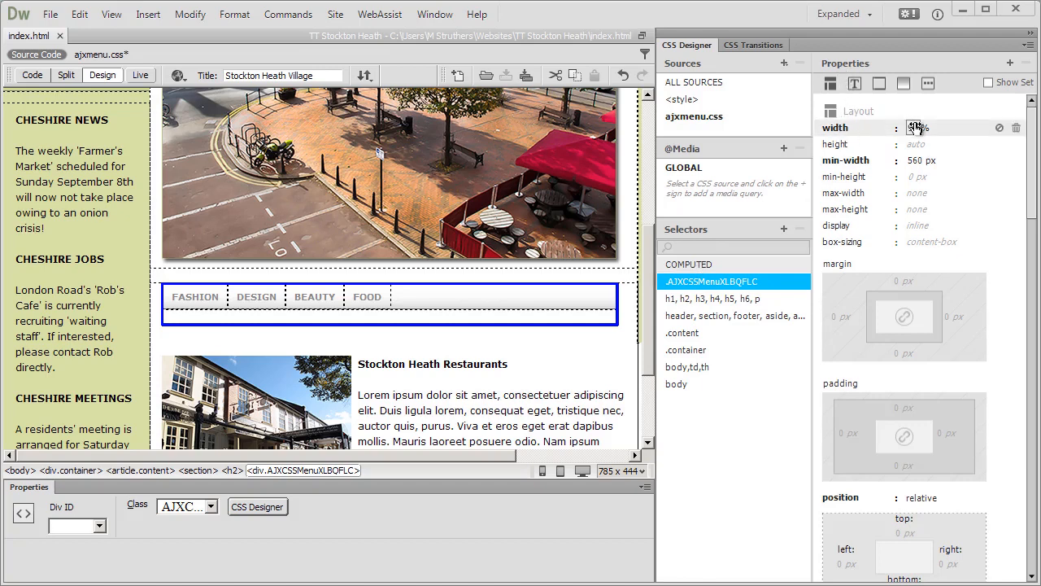
{"action": "left_click", "coordinate": [852, 84]}
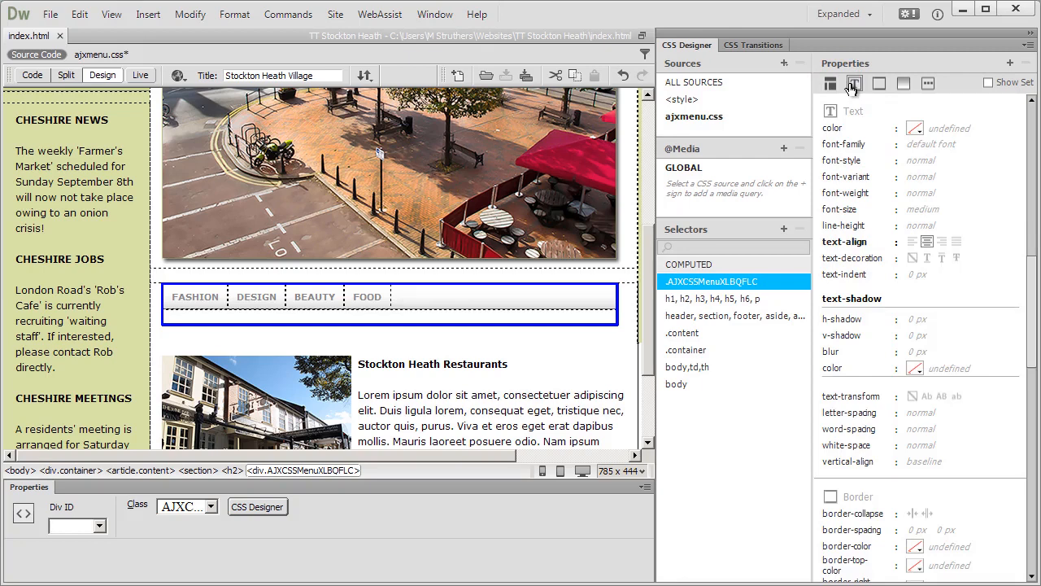
{"action": "left_click", "coordinate": [830, 85]}
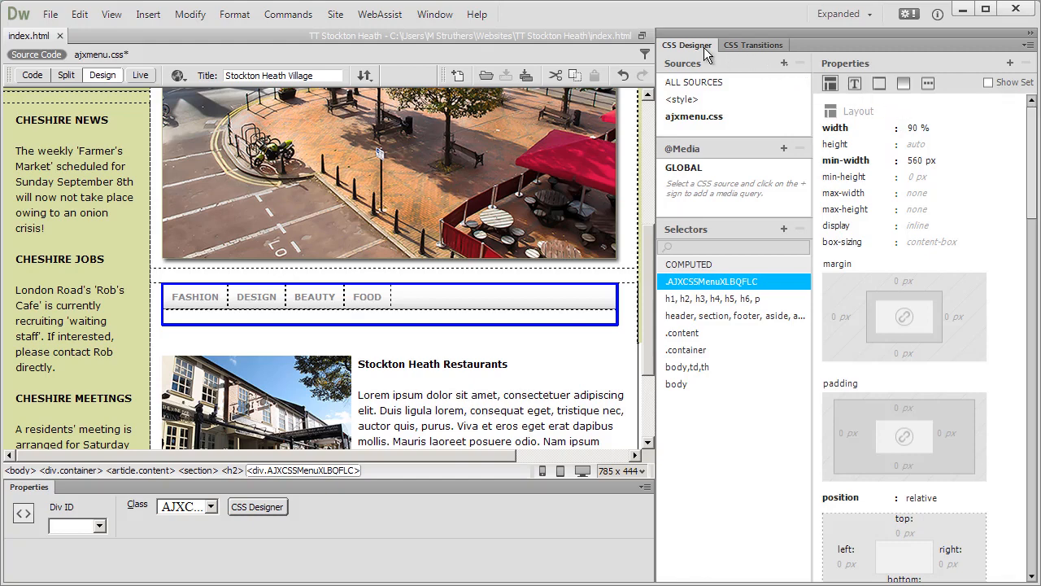
Save all files related to index.html, including ajxmenu.css, and preview the horizontal menu in Live view.
{"action": "left_click", "coordinate": [512, 366]}
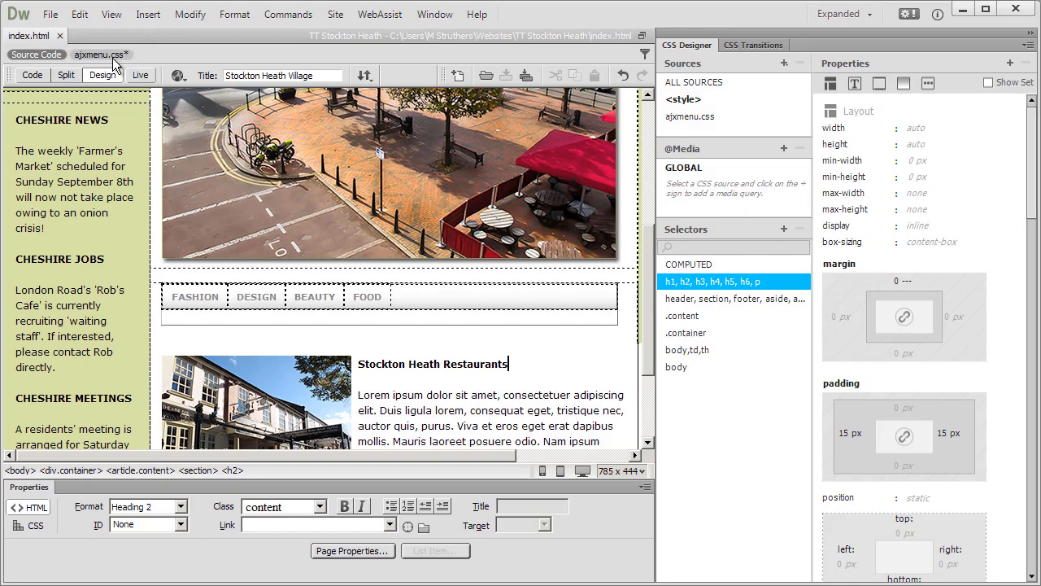
{"action": "left_click", "coordinate": [50, 15]}
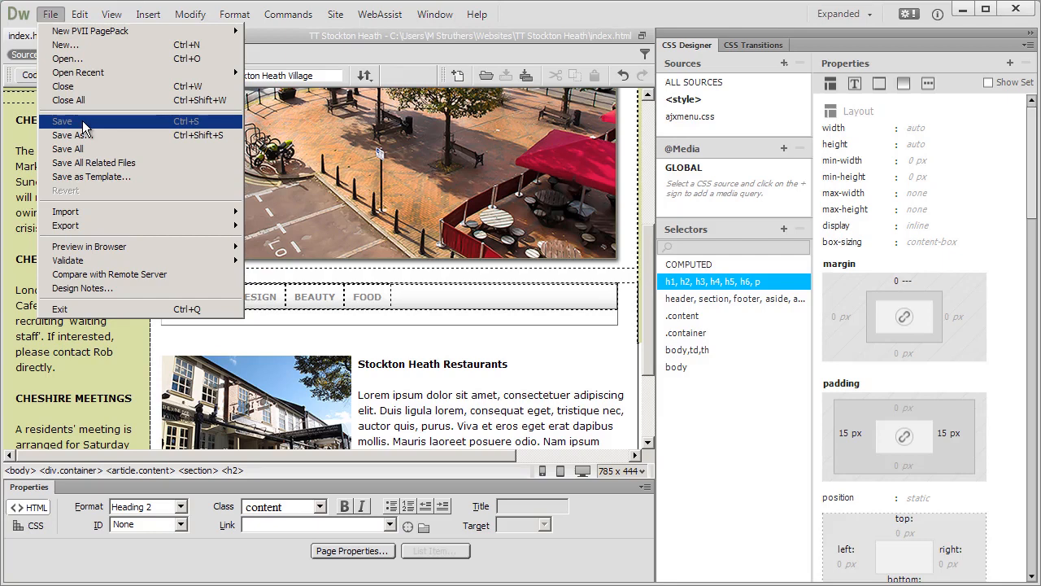
{"action": "left_click", "coordinate": [83, 163]}
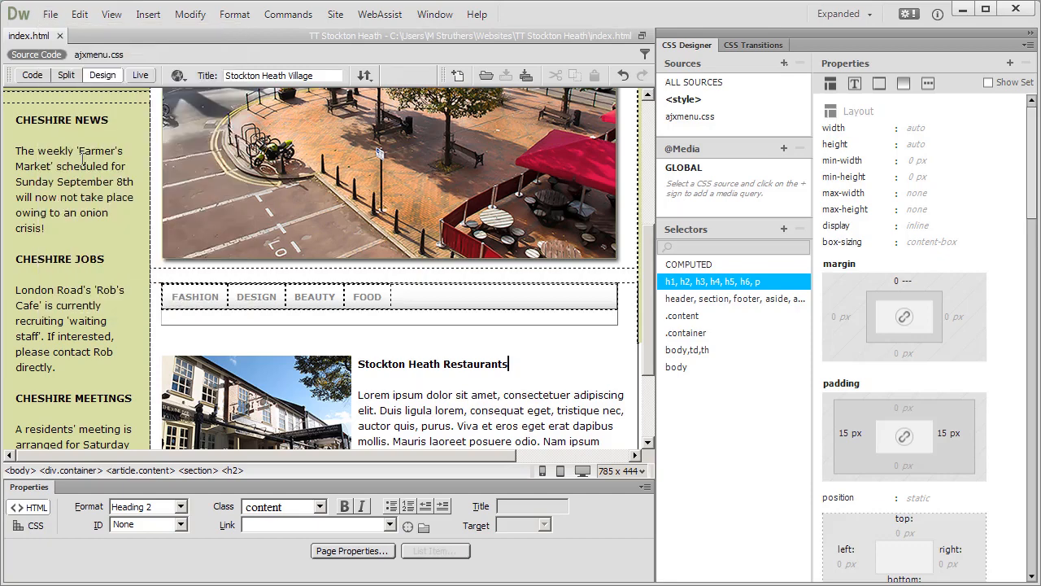
{"action": "left_click", "coordinate": [136, 75]}
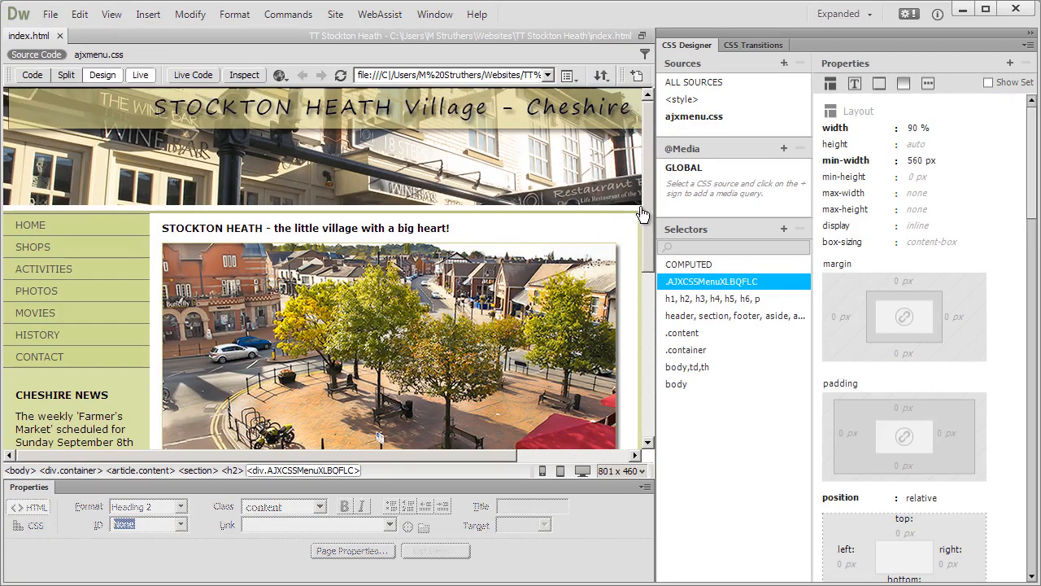
{"action": "left_click_drag", "start_coordinate": [645, 201], "coordinate": [648, 323]}
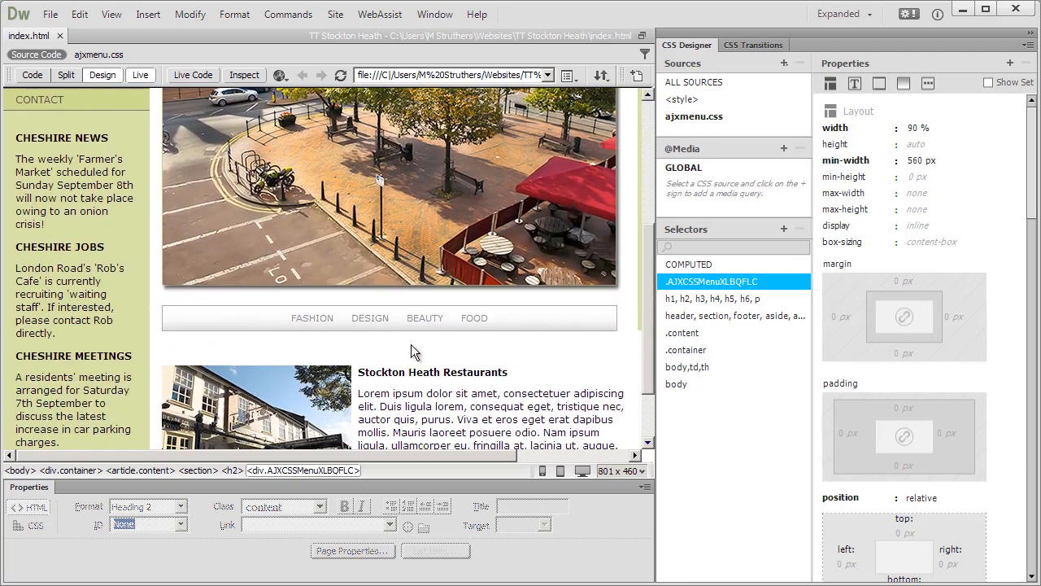